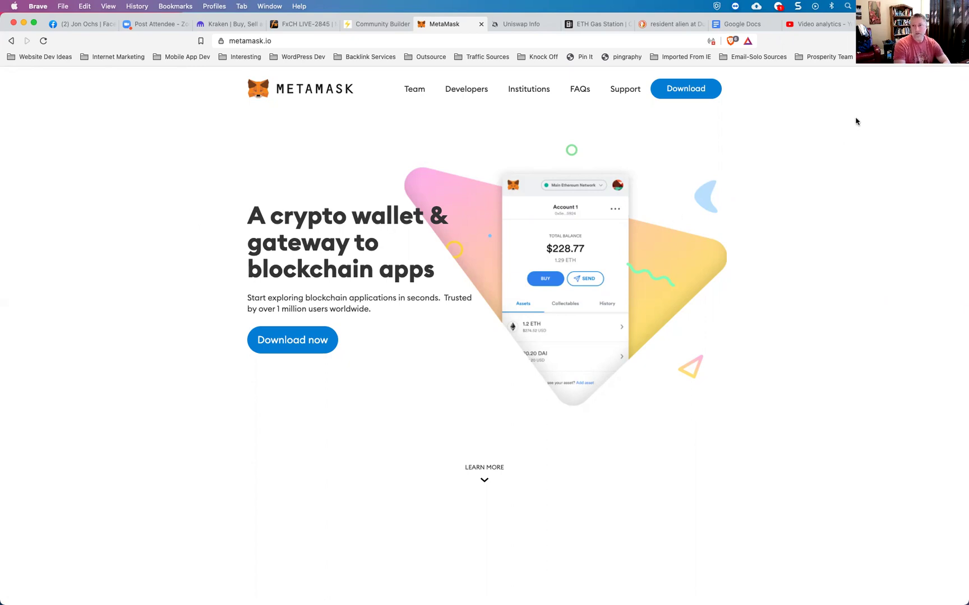
Open the MetaMask wallet popup showing MainAccount with 3.0215 ETH and 5.783 NRGY.
{"action": "left_click", "coordinate": [942, 41]}
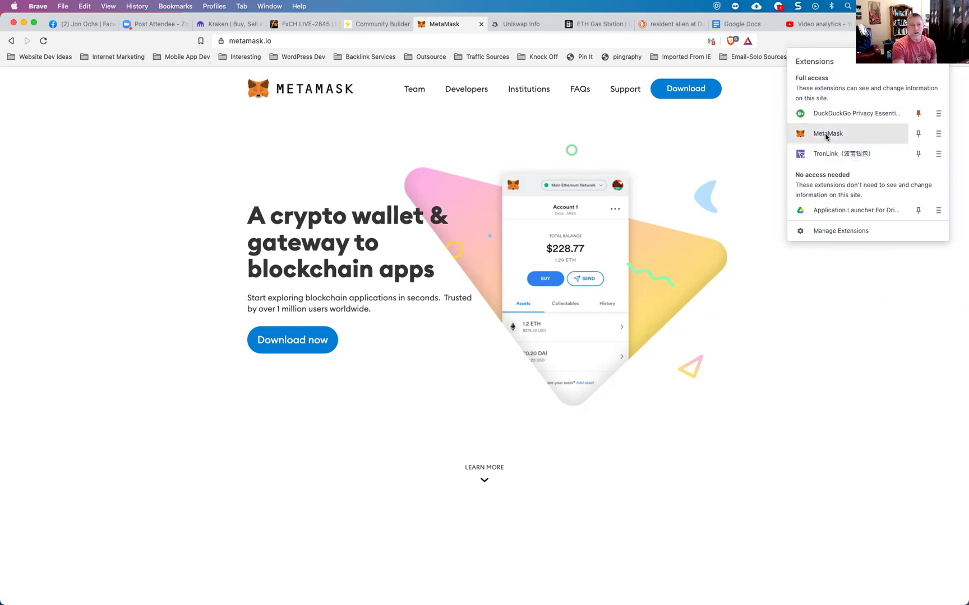
{"action": "left_click", "coordinate": [769, 181]}
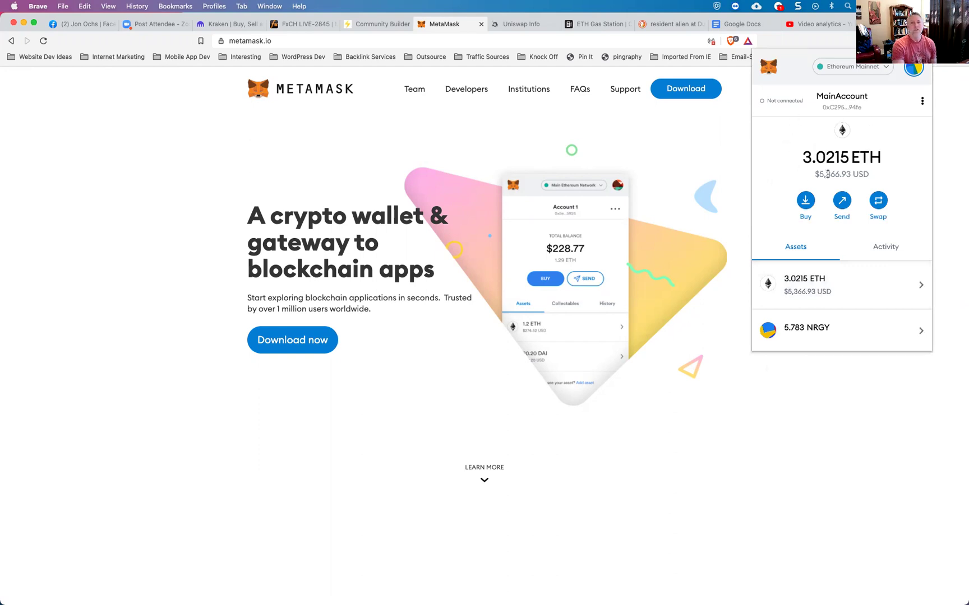
{"action": "mouse_move", "coordinate": [828, 175]}
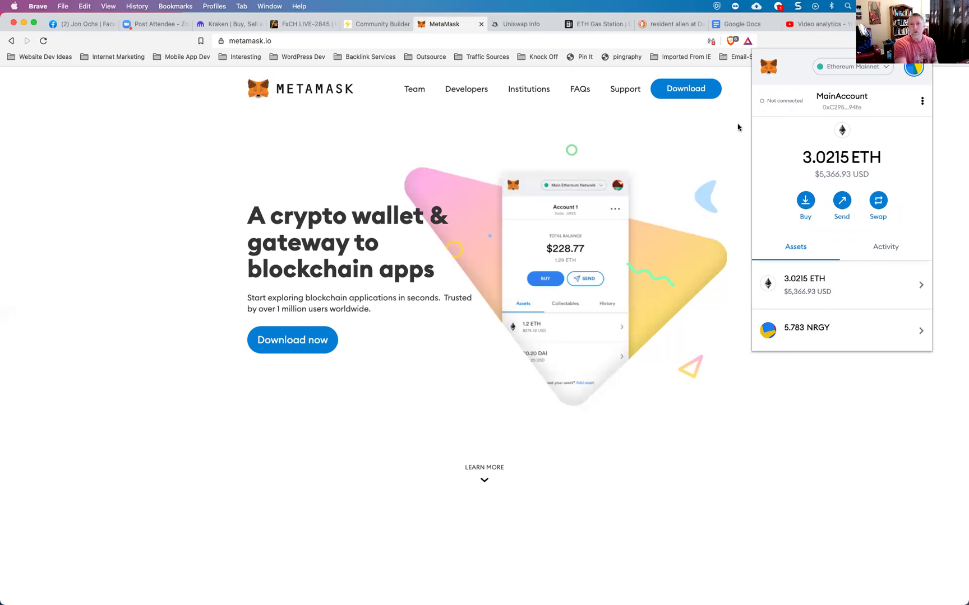
{"action": "left_click", "coordinate": [842, 100]}
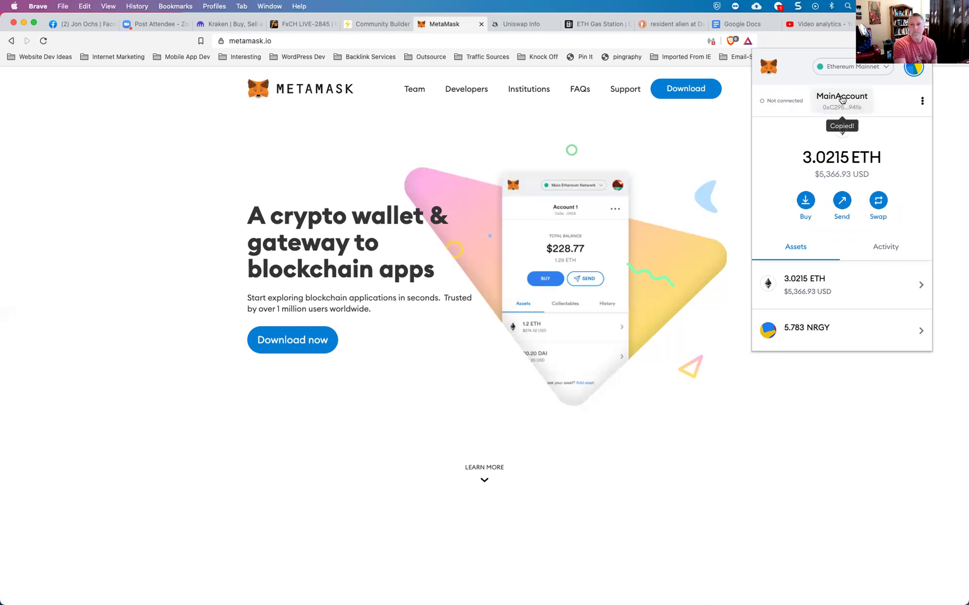
{"action": "left_click", "coordinate": [923, 101]}
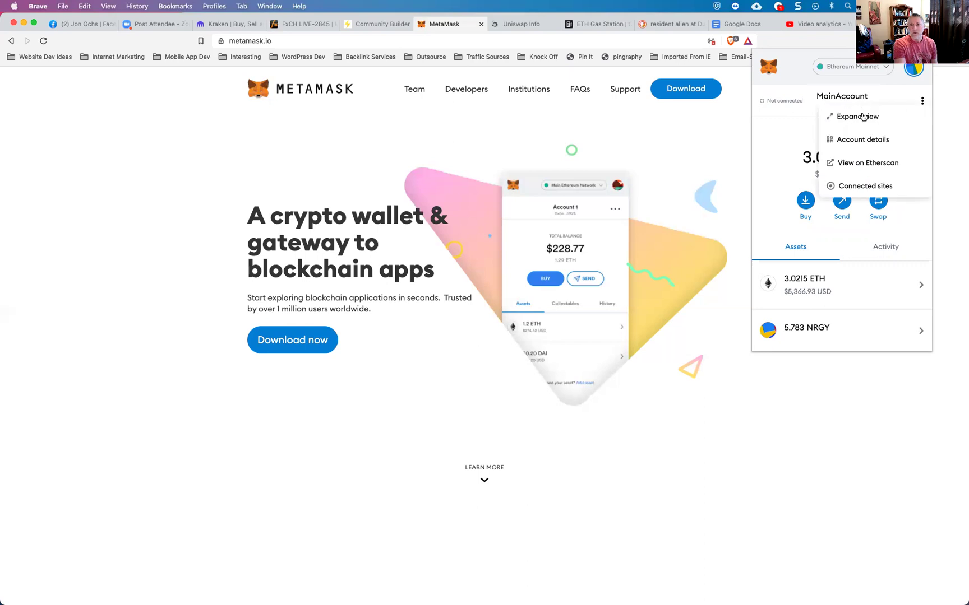
{"action": "left_click", "coordinate": [849, 142]}
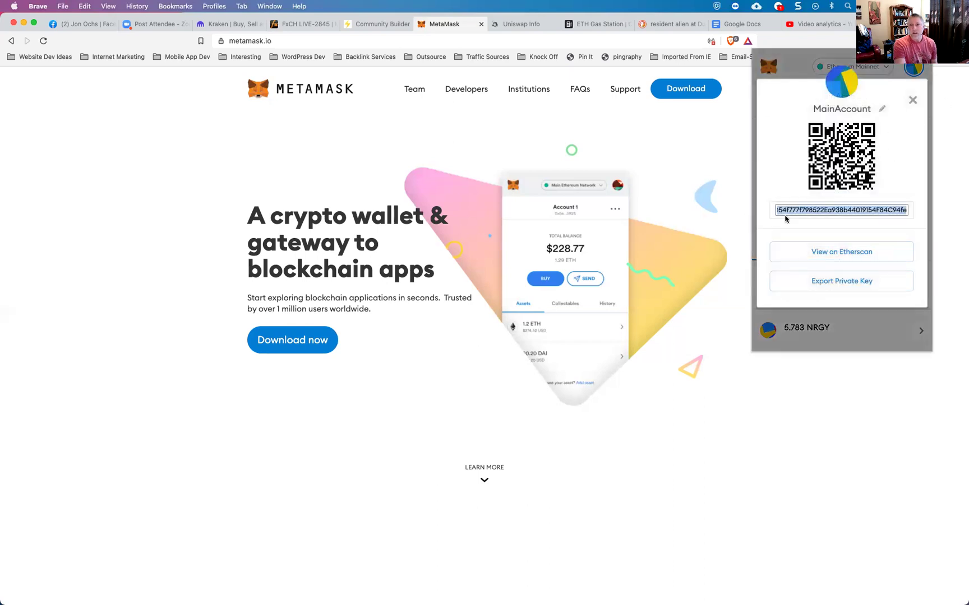
{"action": "left_click", "coordinate": [913, 99]}
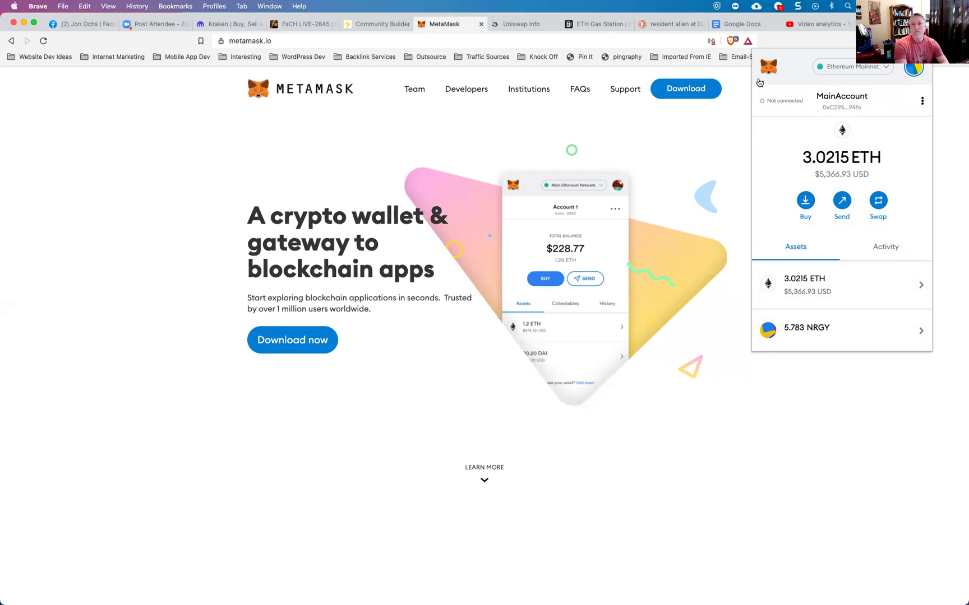
Bring up MetaMask's Deposit Ether panel offering to buy ETH with Wyre or deposit directly.
{"action": "left_click", "coordinate": [806, 203]}
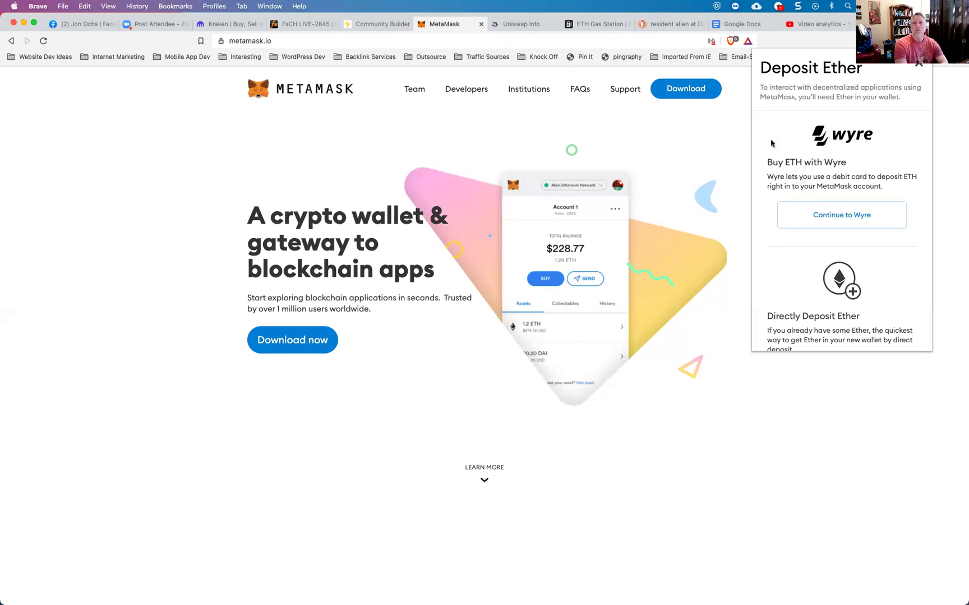
Close the Deposit Ether panel to return to the 3.0215 ETH wallet overview.
{"action": "left_click", "coordinate": [919, 66]}
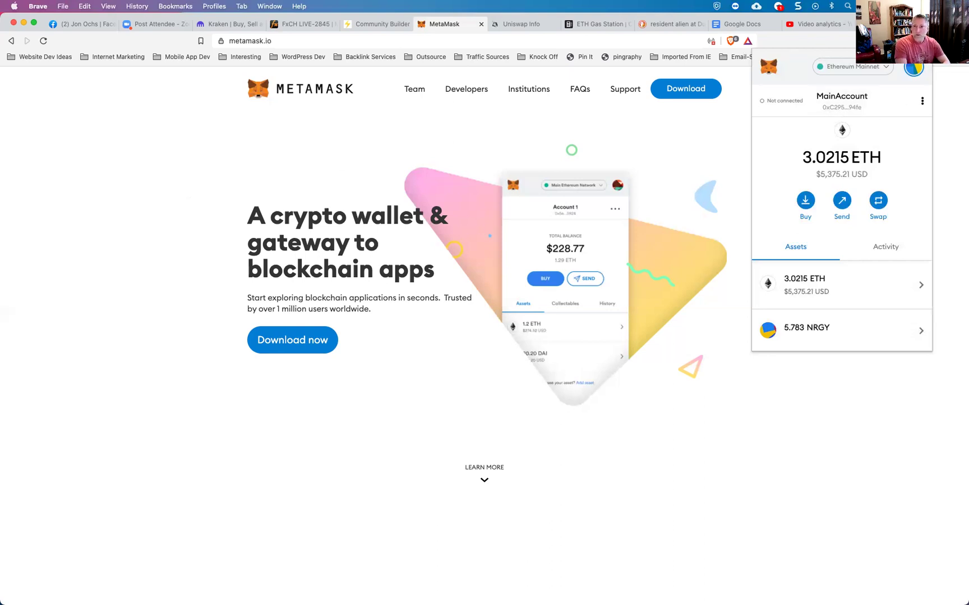
Dismiss the MetaMask popup and switch to the Community Builder staking dashboard tab.
{"action": "left_click", "coordinate": [694, 128]}
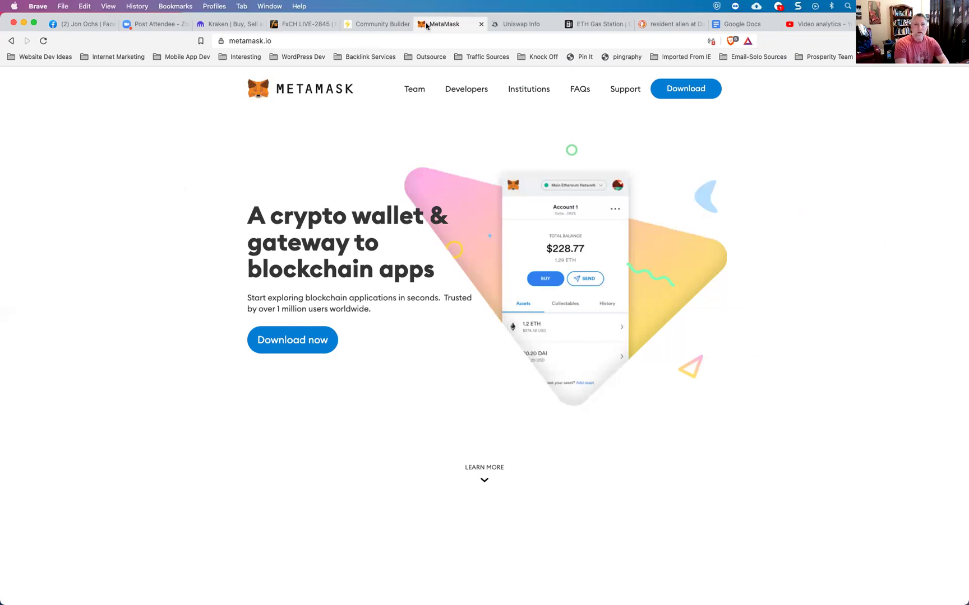
{"action": "left_click", "coordinate": [373, 25]}
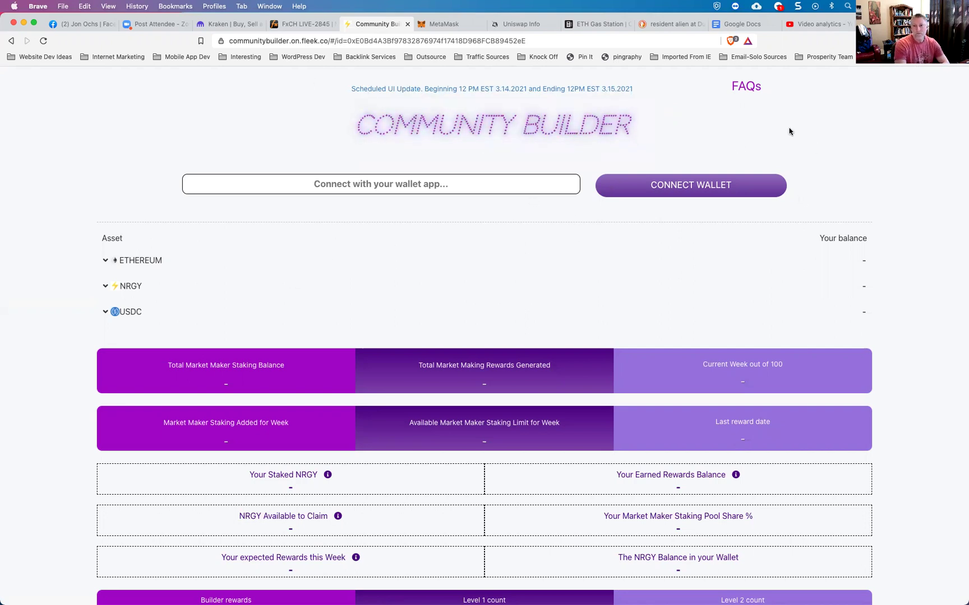
Connect the wallet and review the balances: 3.021496 ETH, 138.075212 NRGY staked, 20.658849 rewards.
{"action": "left_click", "coordinate": [709, 188]}
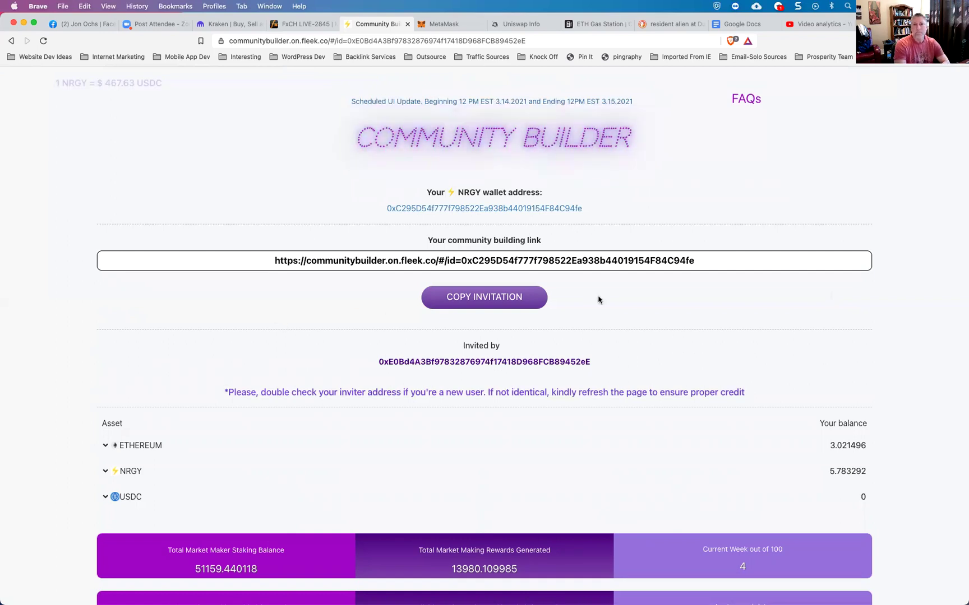
{"action": "scroll", "coordinate": [598, 300], "scroll_direction": "down", "scroll_amount": 2}
{"action": "scroll", "coordinate": [598, 300], "scroll_direction": "down", "scroll_amount": 3}
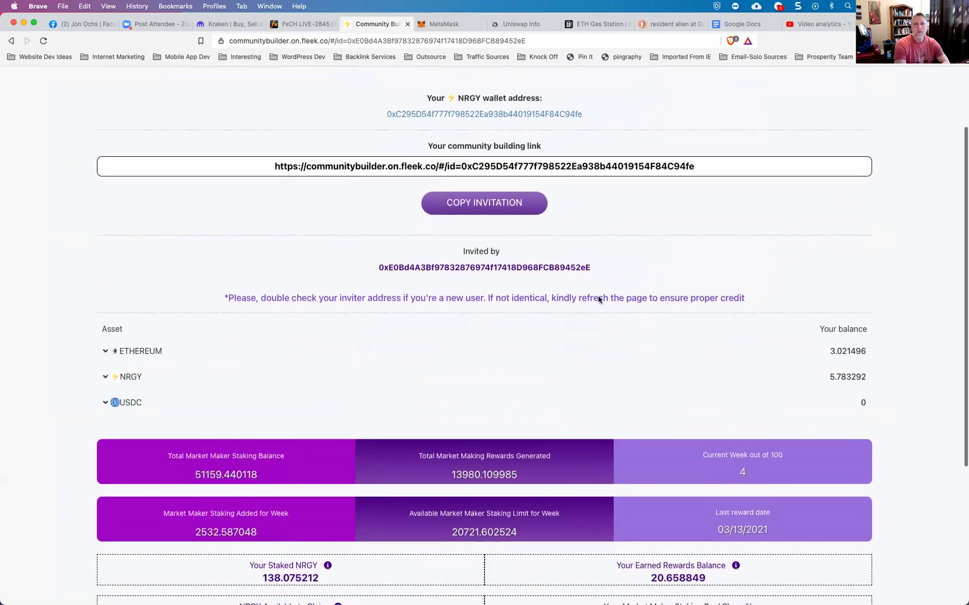
{"action": "scroll", "coordinate": [600, 301], "scroll_direction": "down", "scroll_amount": 1}
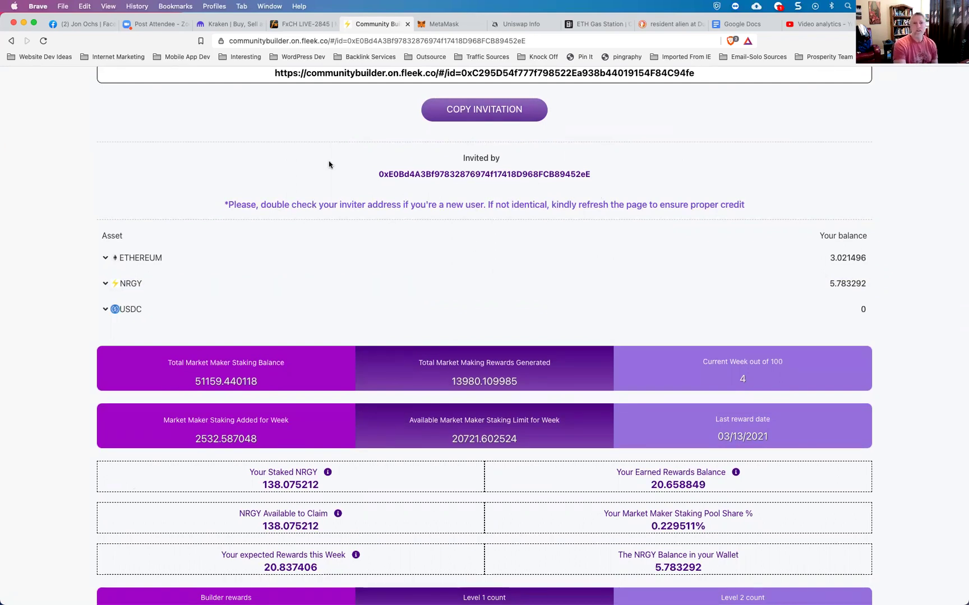
Expand the ETHEREUM asset row to reveal the ETH staking amount field.
{"action": "scroll", "coordinate": [329, 164], "scroll_direction": "up", "scroll_amount": 1}
{"action": "scroll", "coordinate": [329, 164], "scroll_direction": "up", "scroll_amount": 2}
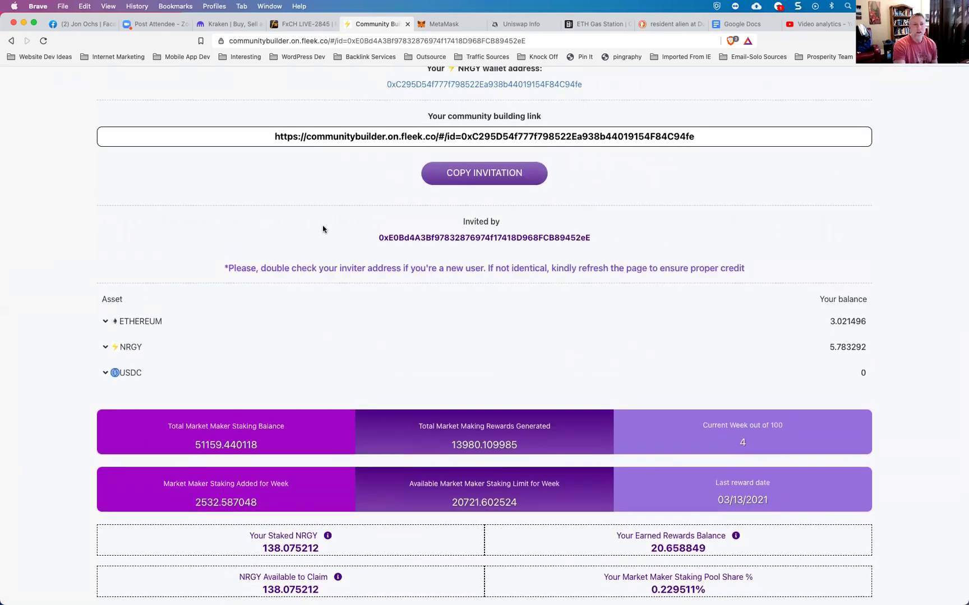
{"action": "scroll", "coordinate": [323, 228], "scroll_direction": "down", "scroll_amount": 1}
{"action": "scroll", "coordinate": [323, 229], "scroll_direction": "down", "scroll_amount": 5}
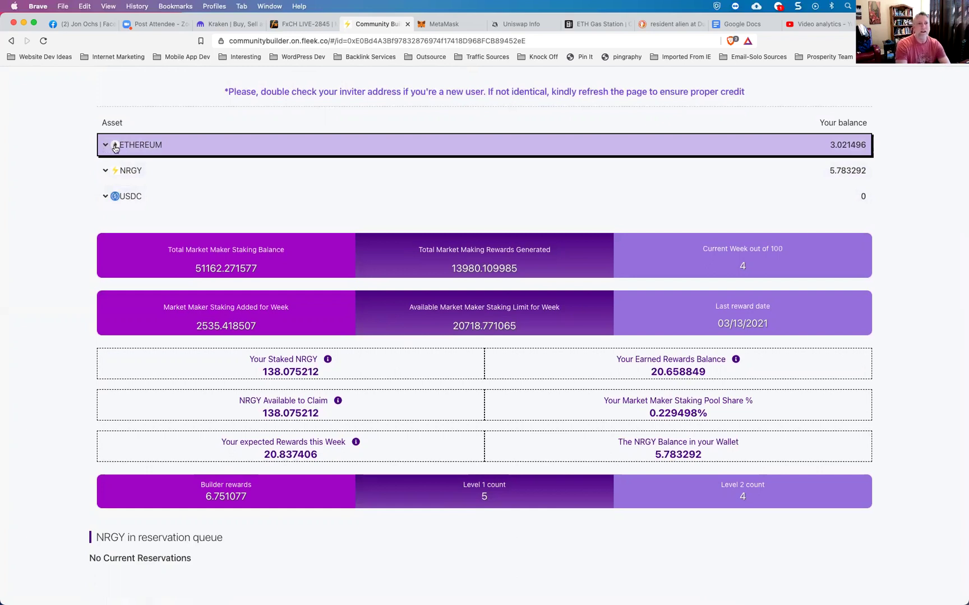
{"action": "left_click", "coordinate": [104, 145]}
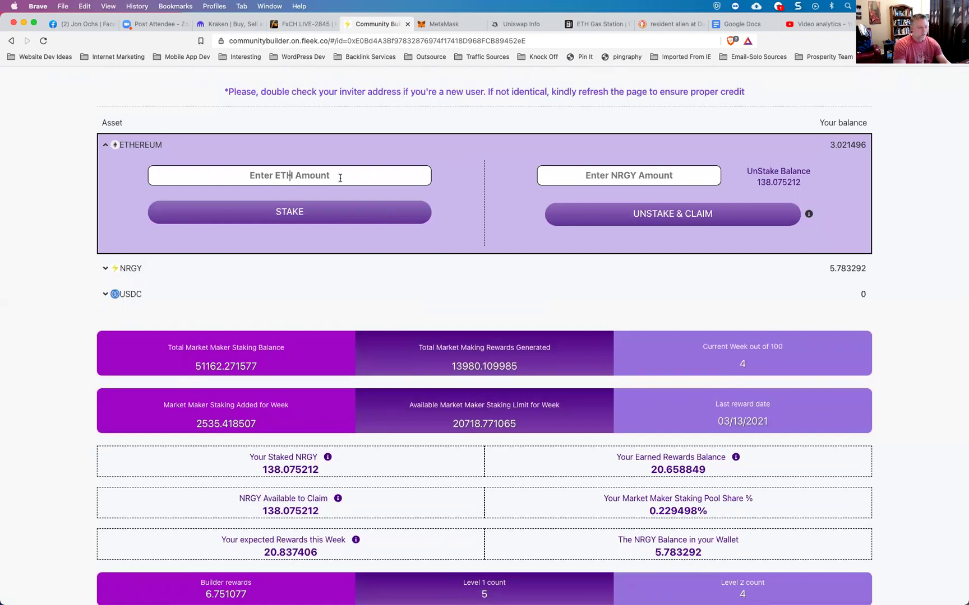
Enter 3 in the Ethereum panel's ETH amount field.
{"action": "type", "text": "3"}
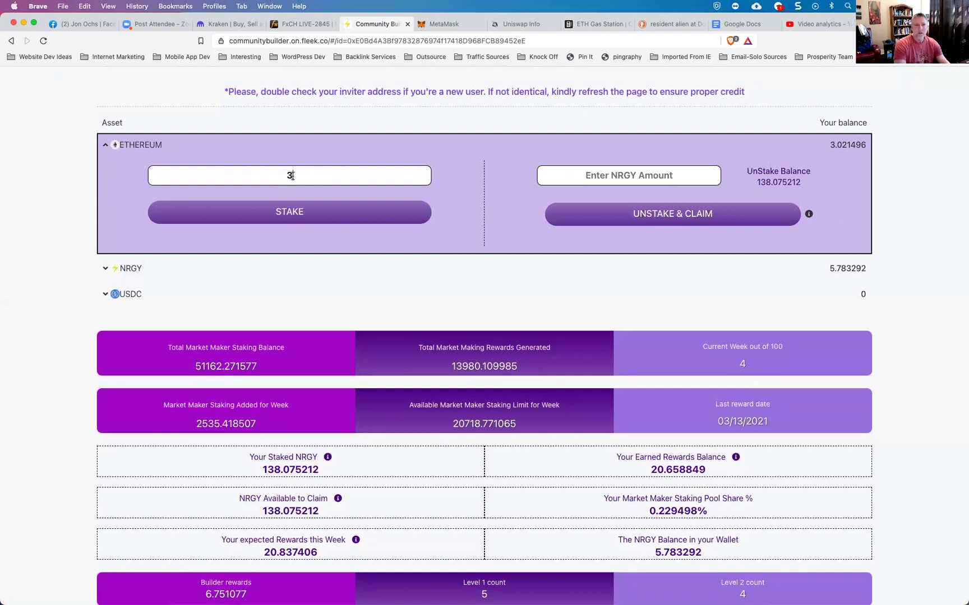
Submit the 3 ETH stake, reject it in MetaMask for insufficient funds, and select the amount.
{"action": "left_click", "coordinate": [283, 218]}
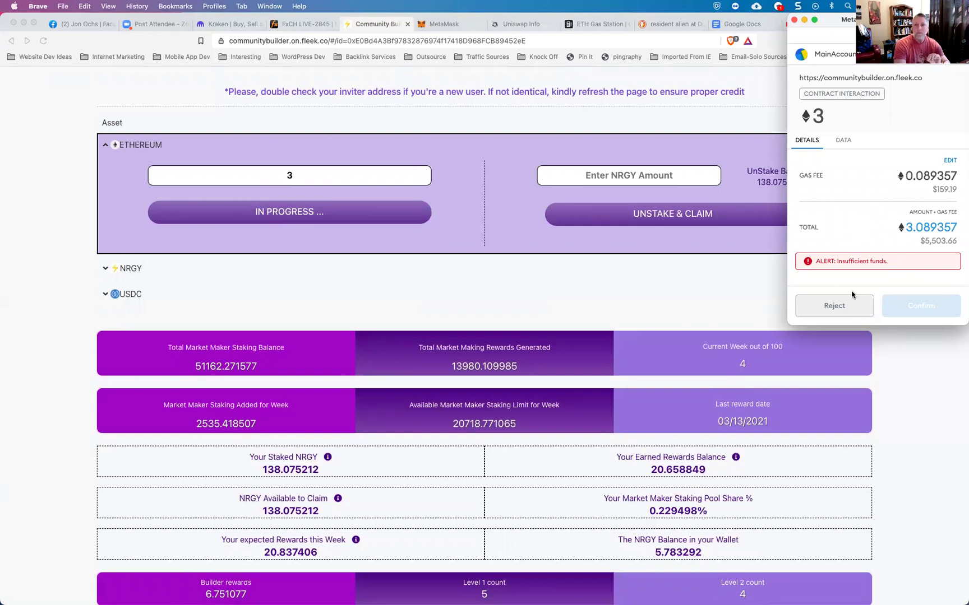
{"action": "left_click", "coordinate": [835, 311]}
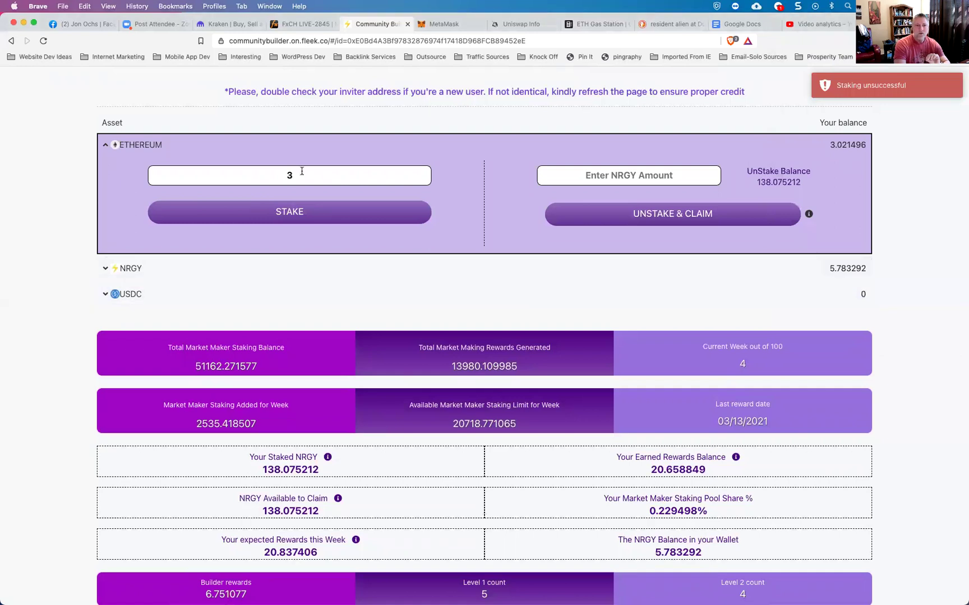
{"action": "key", "text": "super+a"}
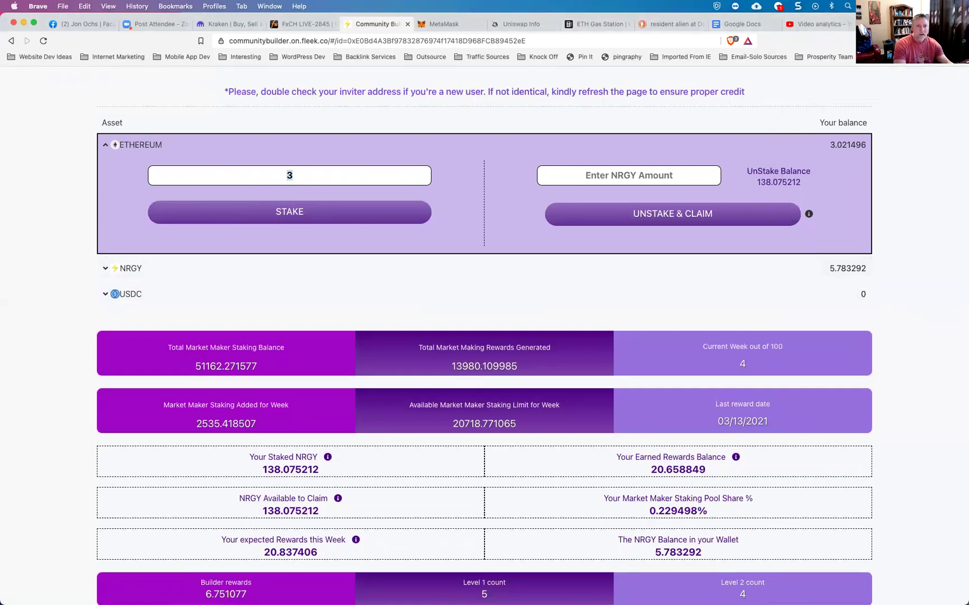
Resubmit the stake as 2 ETH, reviewing the 0.089633 ETH gas fee and 2.089633 ETH total.
{"action": "type", "text": "2"}
{"action": "left_click", "coordinate": [292, 213]}
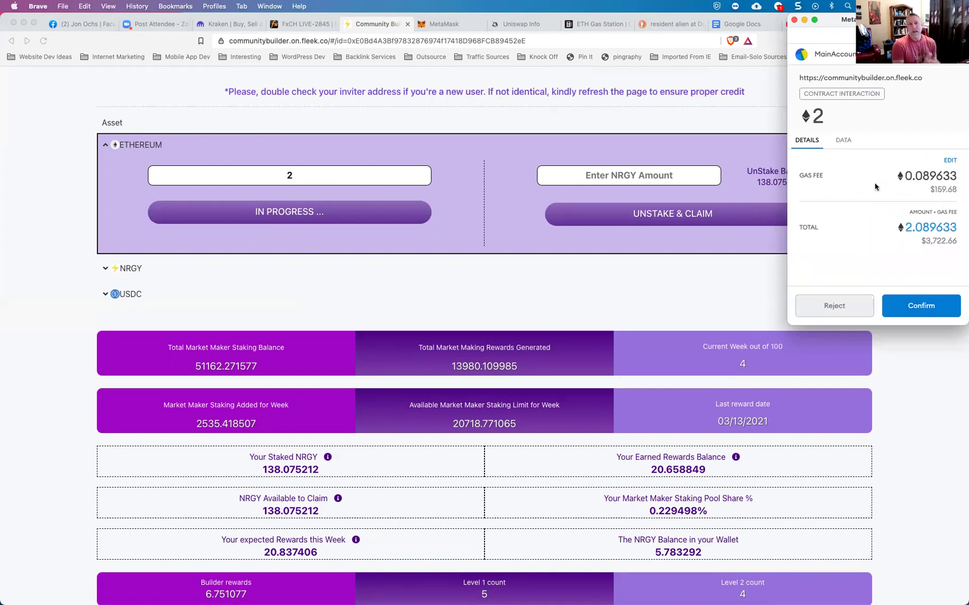
{"action": "mouse_move", "coordinate": [875, 186]}
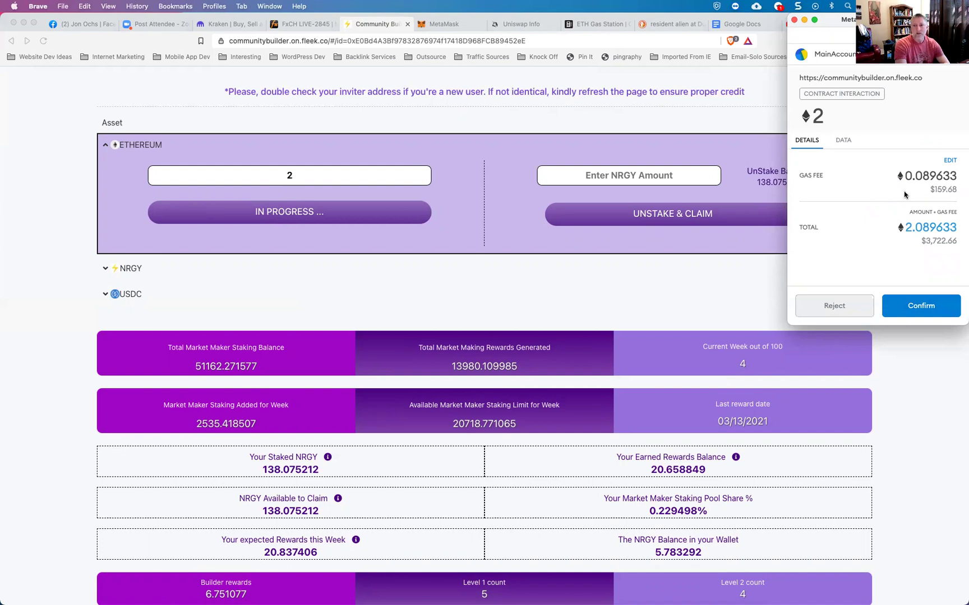
Open the gas fee settings showing 162.5 GWEI gas price and 551586 gas limit.
{"action": "left_click", "coordinate": [950, 161]}
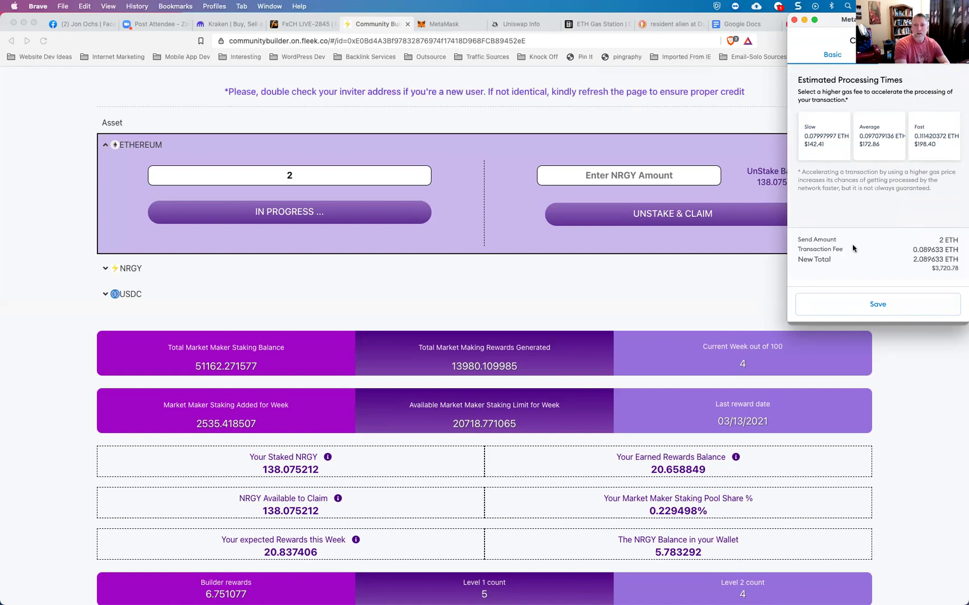
{"action": "left_click", "coordinate": [877, 307]}
Lower the gas price from 162.5 to 110 GWEI in the Advanced settings and save.
{"action": "left_click", "coordinate": [922, 54]}
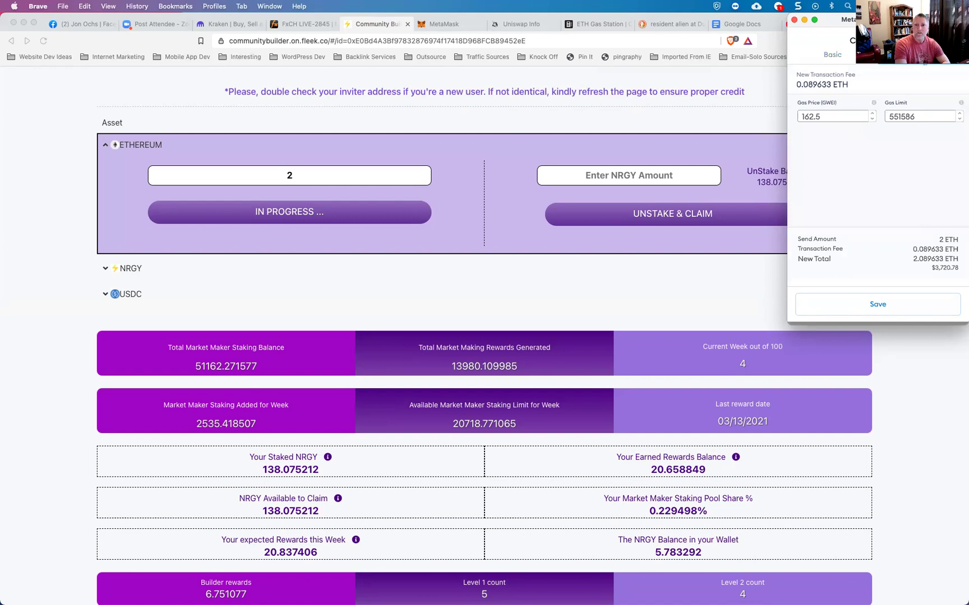
{"action": "double_click", "coordinate": [818, 115]}
{"action": "type", "text": "110"}
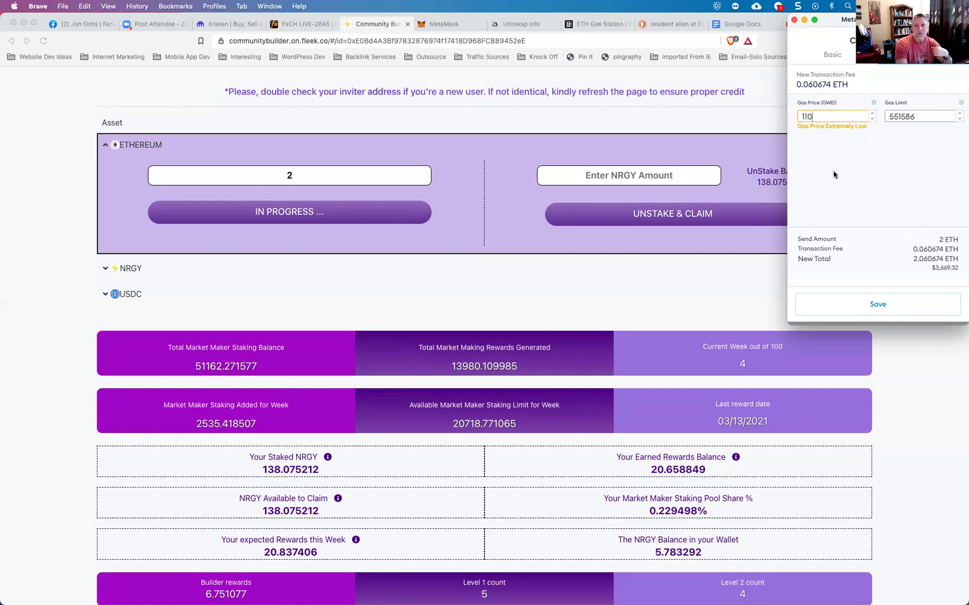
{"action": "left_click", "coordinate": [878, 304]}
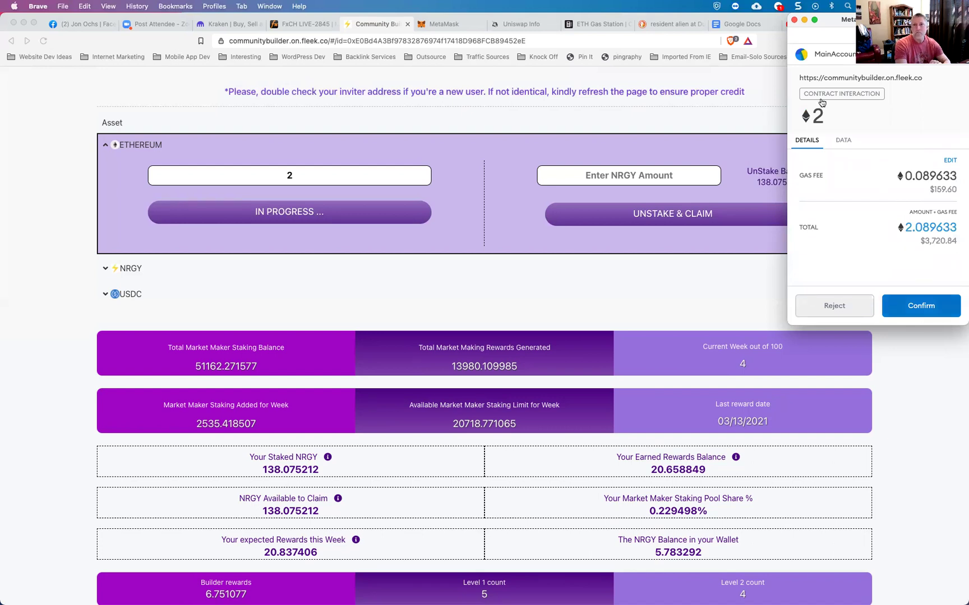
Close the MetaMask popup without confirming, leaving the 2 ETH stake unsubmitted.
{"action": "left_click", "coordinate": [795, 20]}
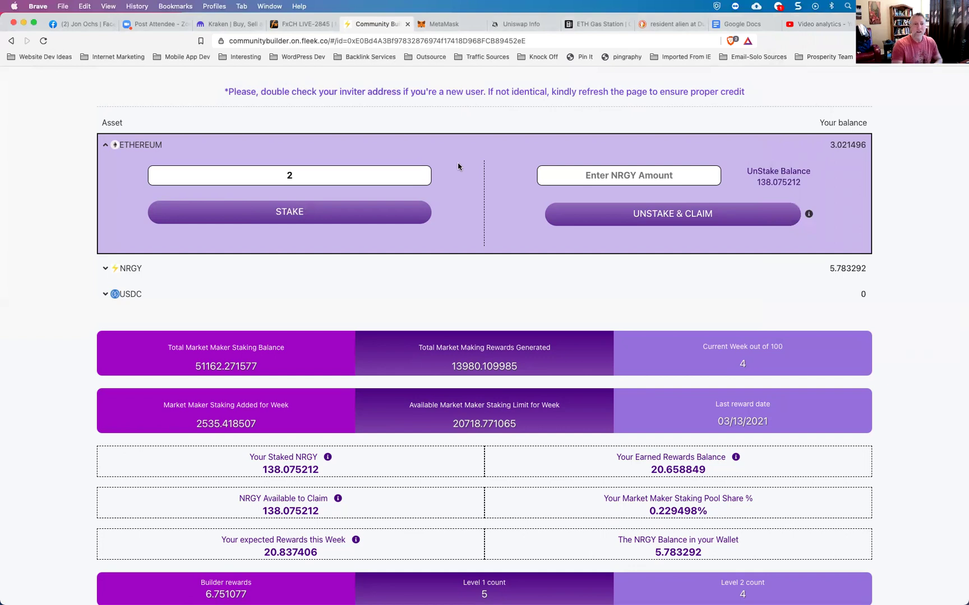
{"action": "scroll", "coordinate": [443, 288], "scroll_direction": "down", "scroll_amount": 2}
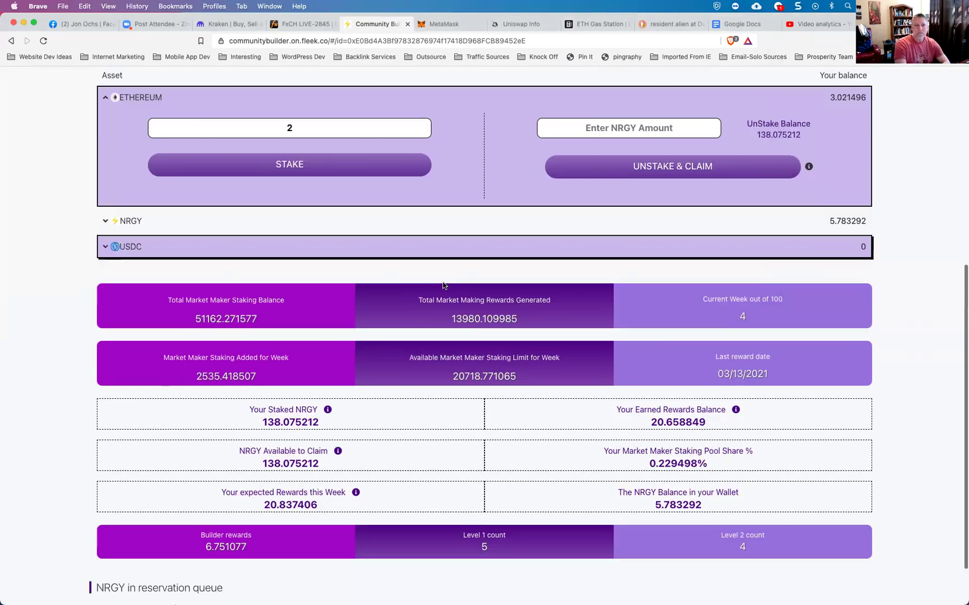
{"action": "scroll", "coordinate": [442, 284], "scroll_direction": "down", "scroll_amount": 3}
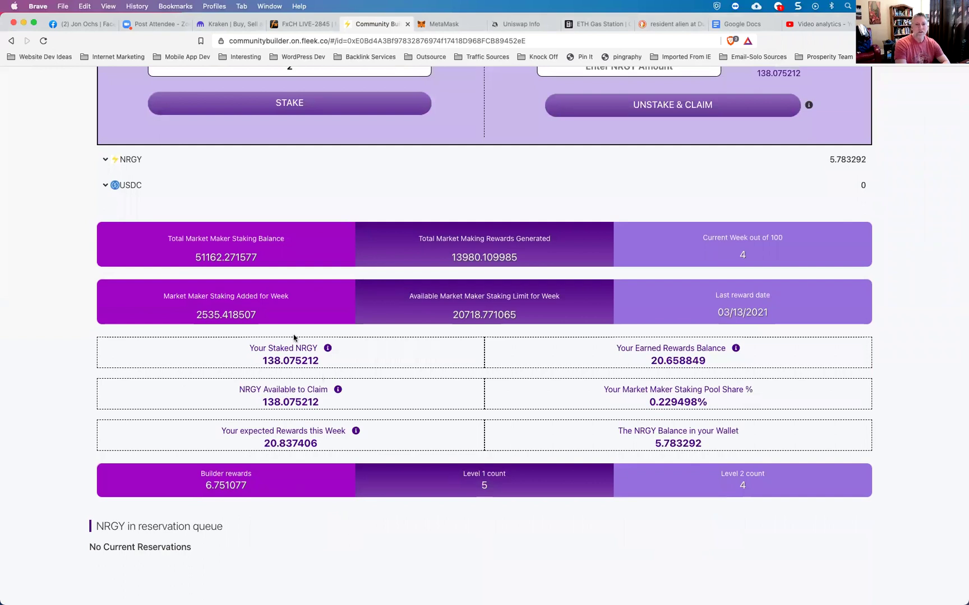
{"action": "scroll", "coordinate": [297, 321], "scroll_direction": "up", "scroll_amount": 3}
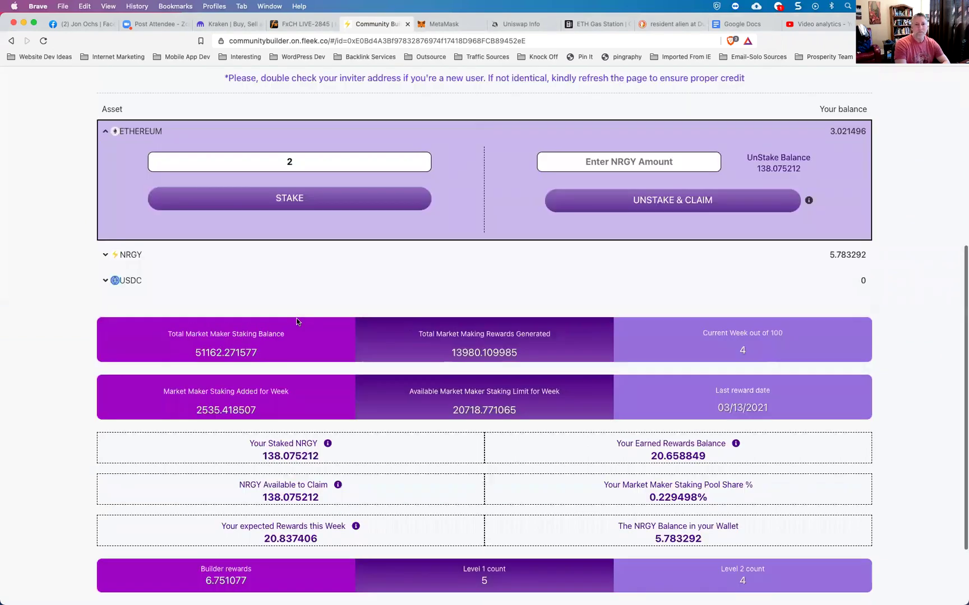
{"action": "scroll", "coordinate": [297, 321], "scroll_direction": "up", "scroll_amount": 10}
{"action": "scroll", "coordinate": [296, 321], "scroll_direction": "up", "scroll_amount": 2}
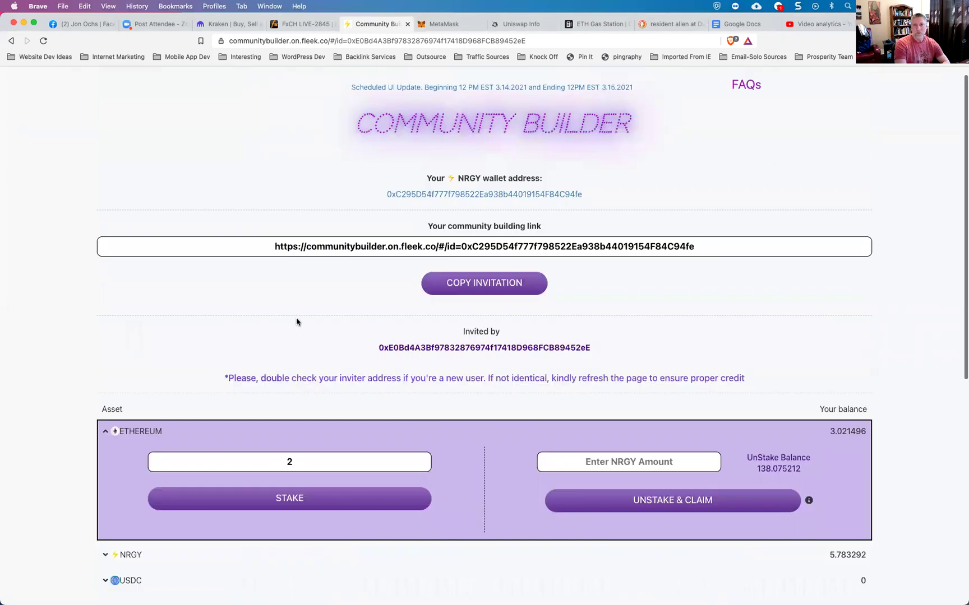
{"action": "scroll", "coordinate": [296, 321], "scroll_direction": "up", "scroll_amount": 1}
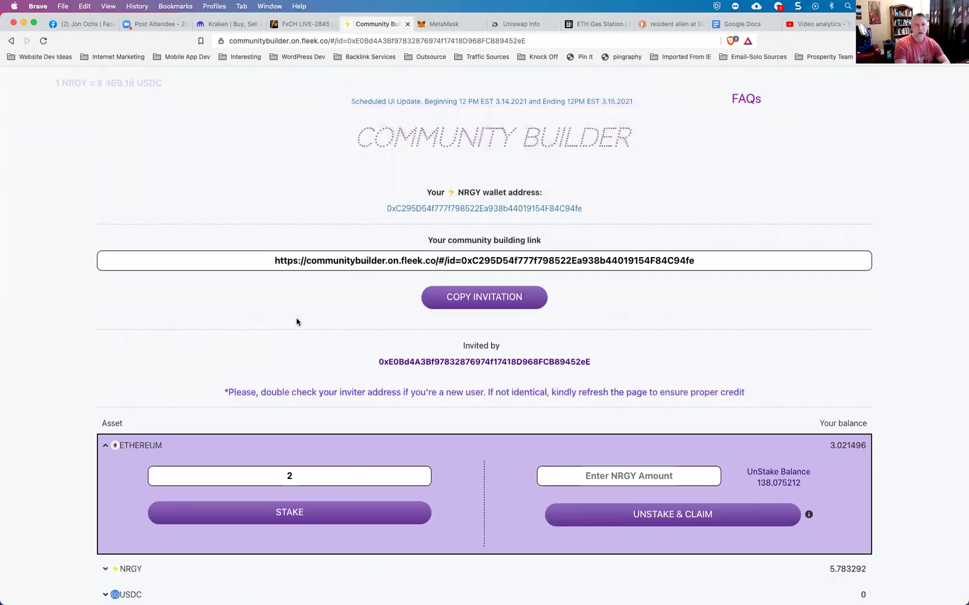